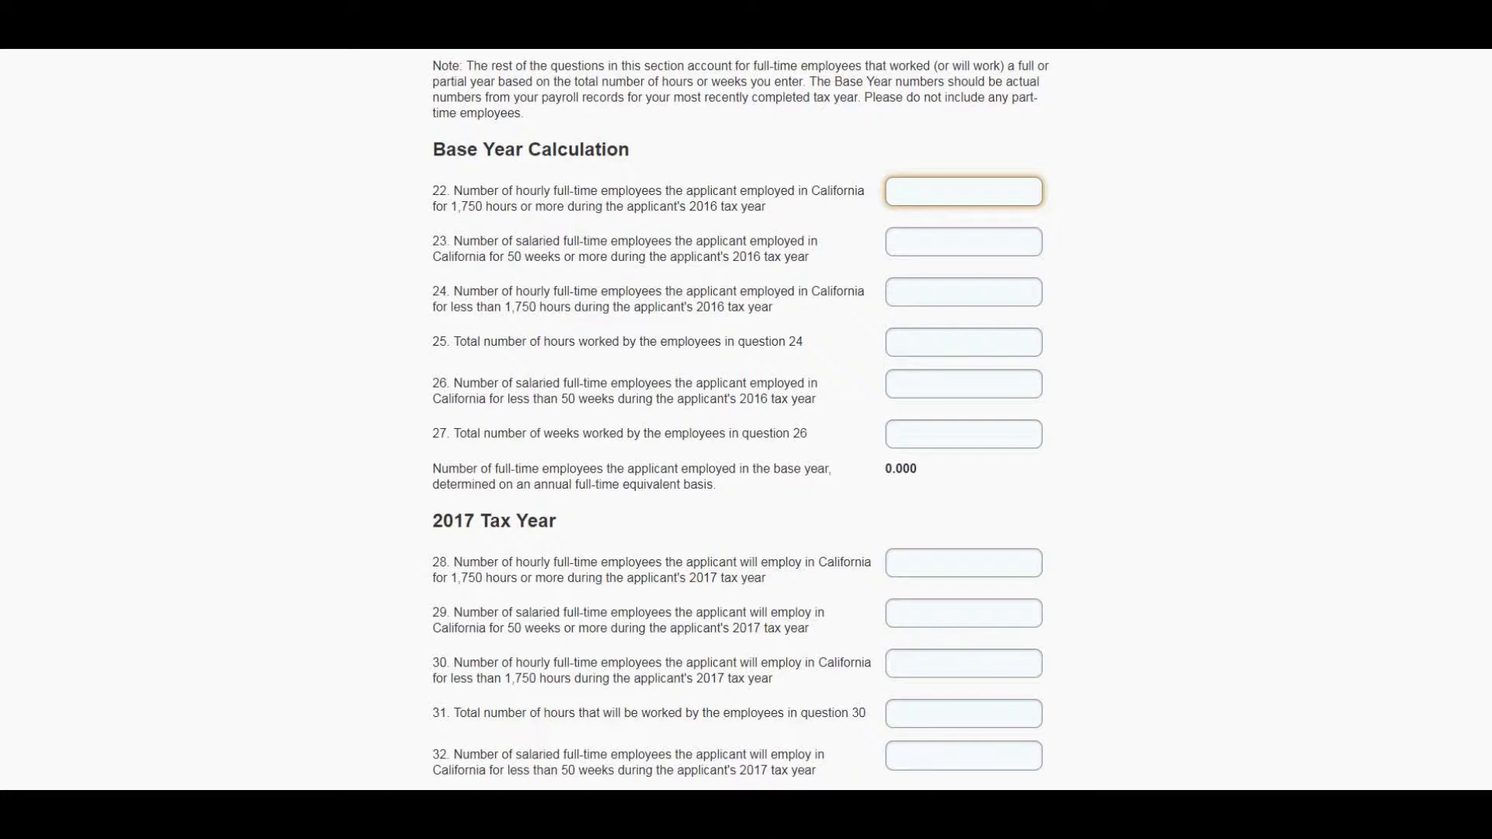
- For the 2016 base year, enter 5 hourly employees at 1,750 hours or more and 0 salaried employees at 50 weeks or more
{"action": "type", "text": "5"}
{"action": "key", "text": "Tab"}
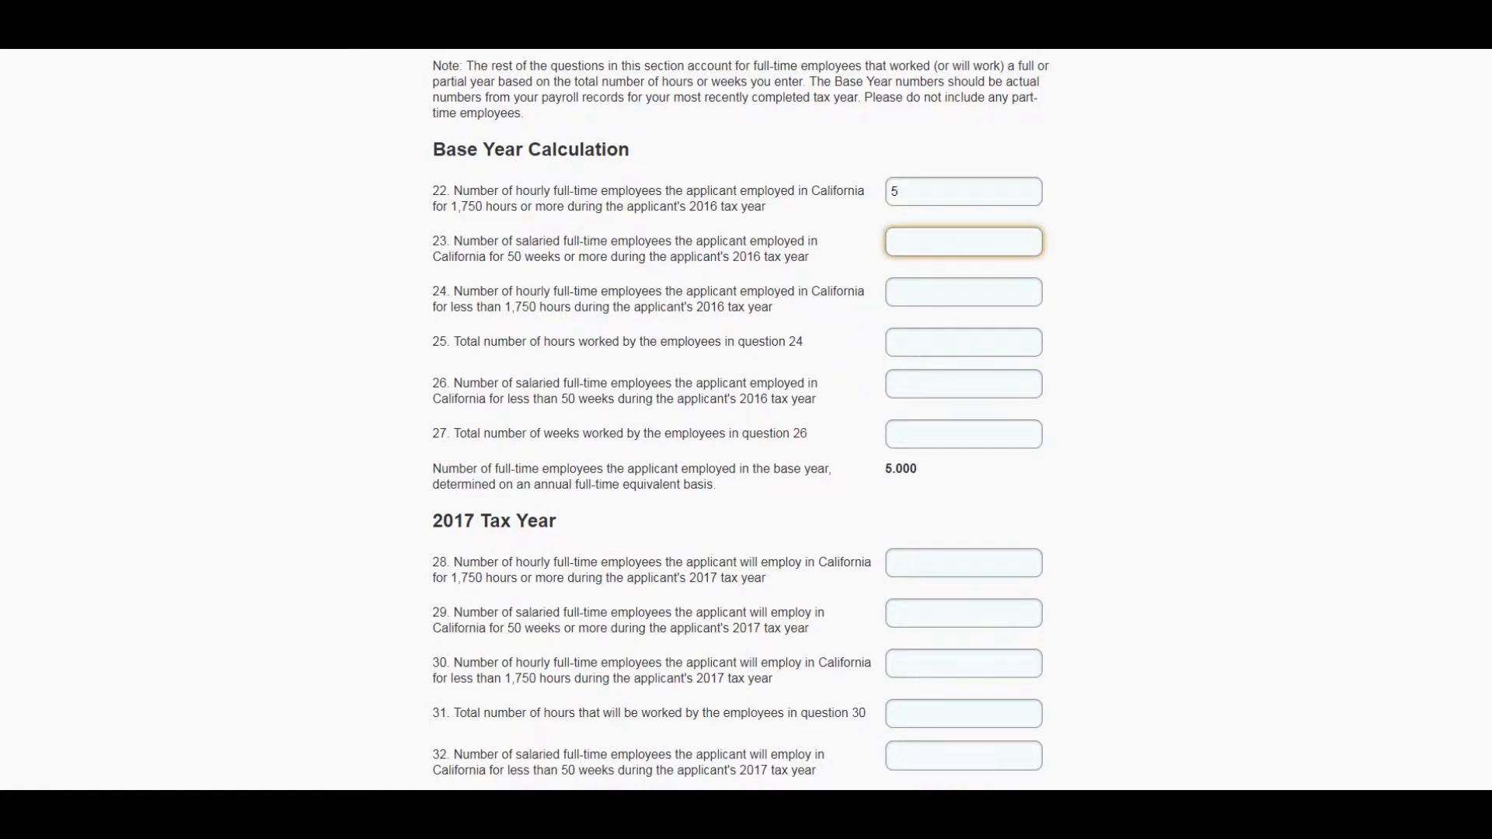
{"action": "type", "text": "0"}
{"action": "key", "text": "Tab"}
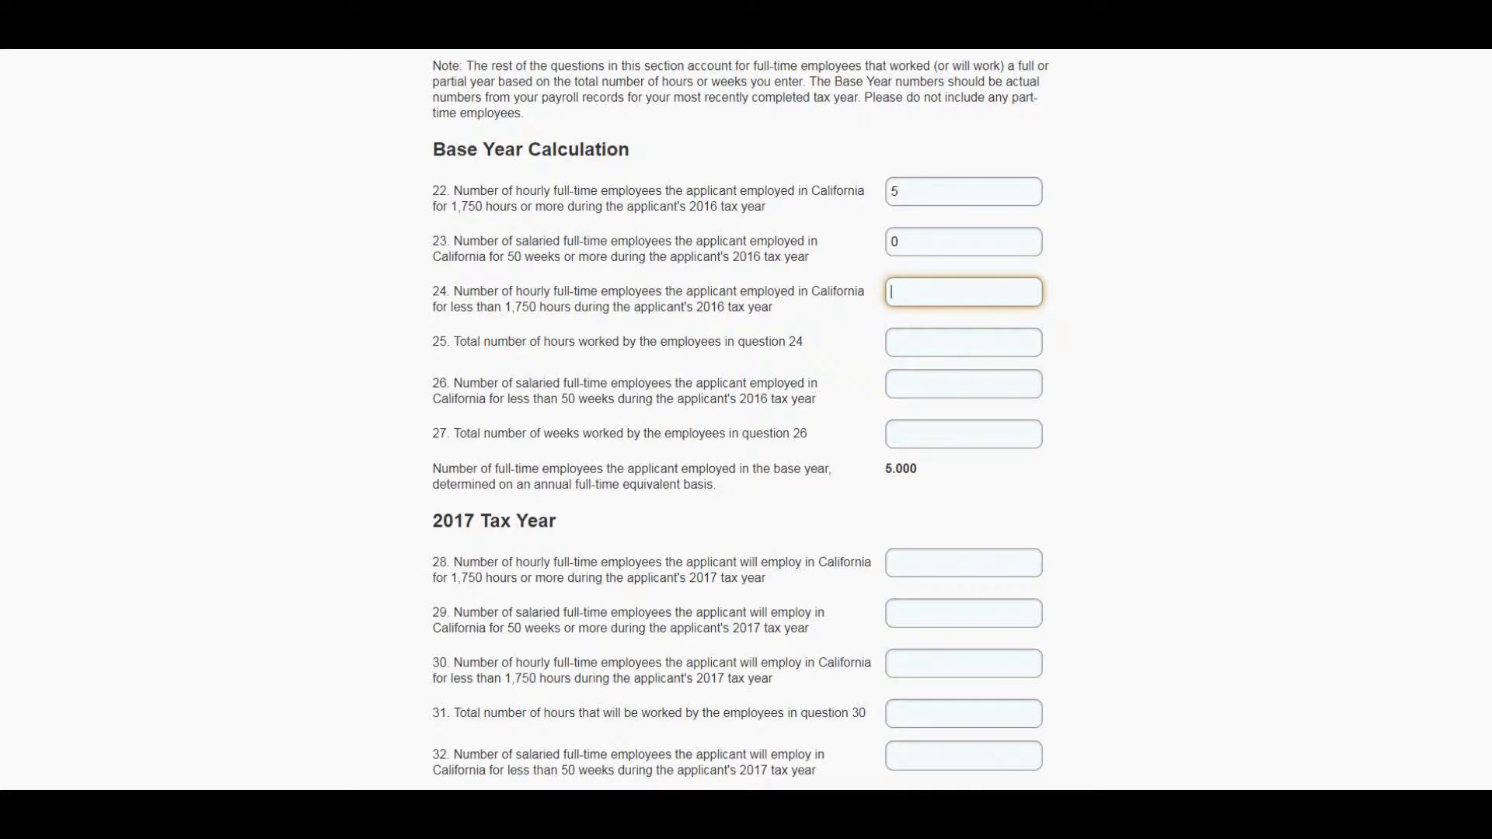
- Enter 0 for the 2016 partial-year hourly and salaried employees and their total hours and weeks, questions 24 to 27
{"action": "type", "text": "0"}
{"action": "key", "text": "Tab"}
{"action": "type", "text": "0"}
{"action": "key", "text": "Tab"}
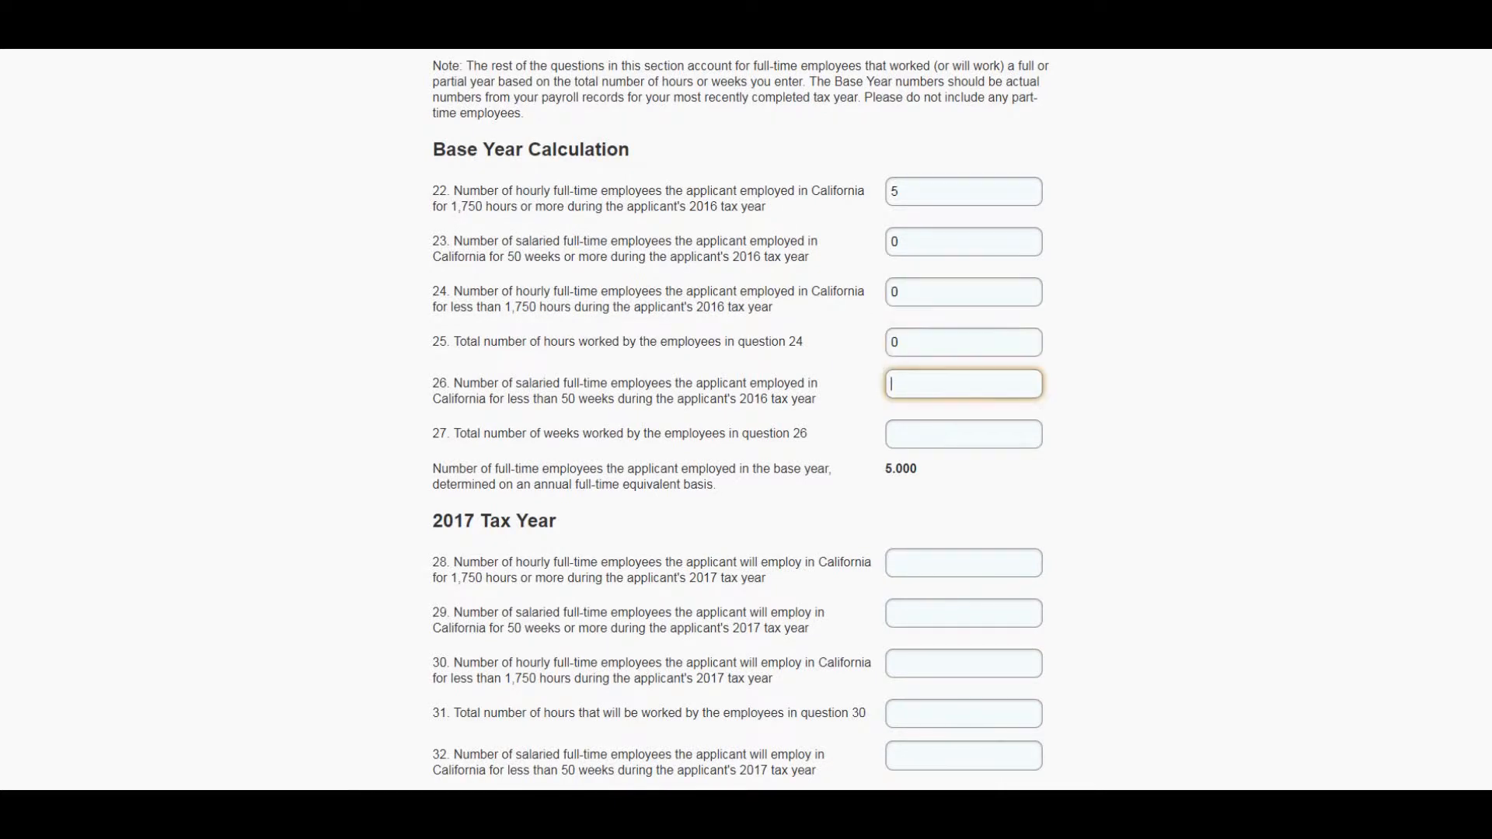
{"action": "type", "text": "0"}
{"action": "key", "text": "Tab"}
{"action": "type", "text": "0"}
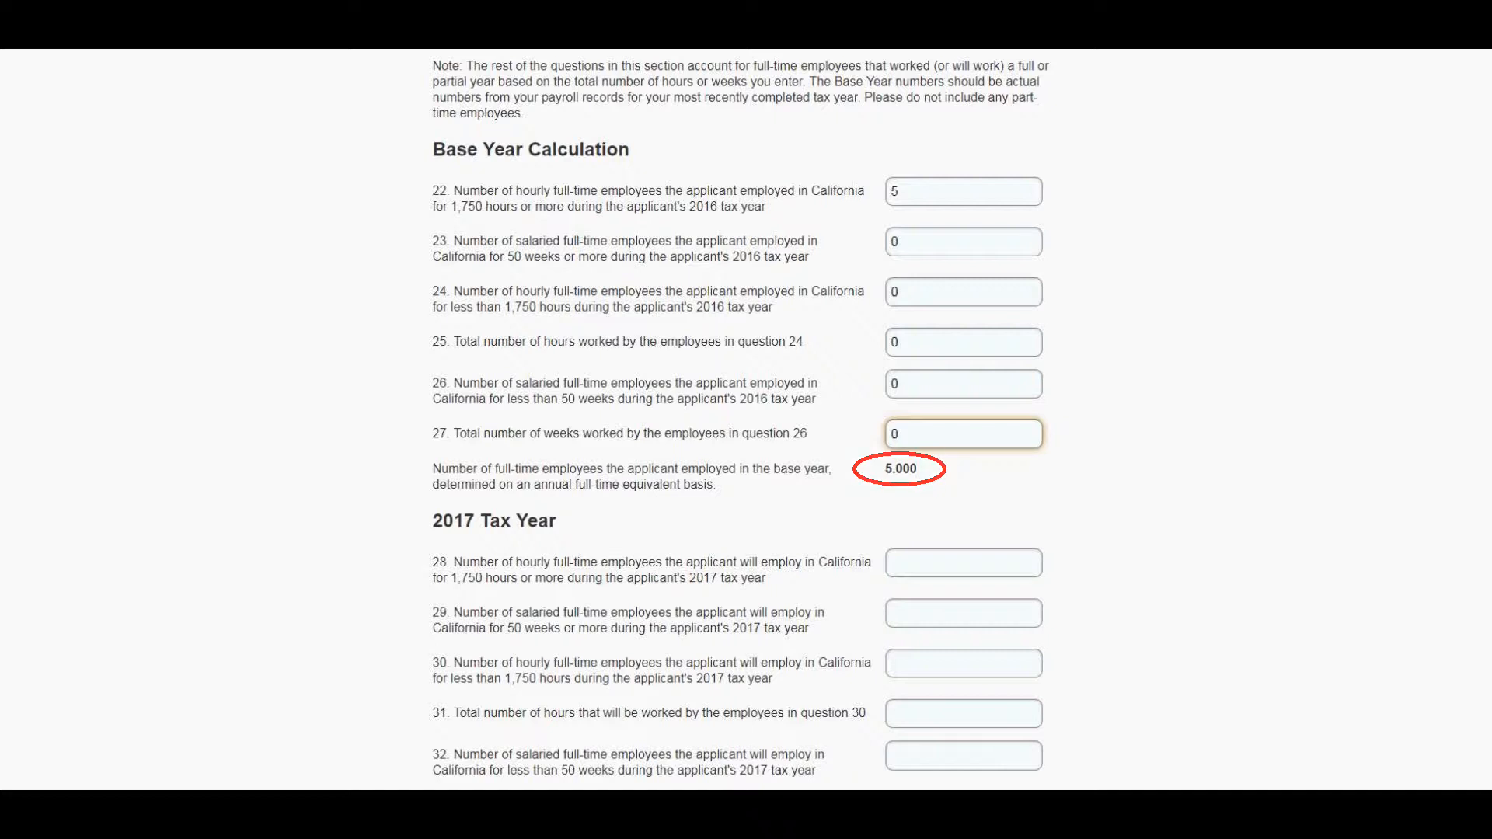
- For the 2017 tax year, enter 5 hourly employees at 1,750 hours or more and 0 salaried employees at 50 weeks or more
{"action": "left_click", "coordinate": [964, 562]}
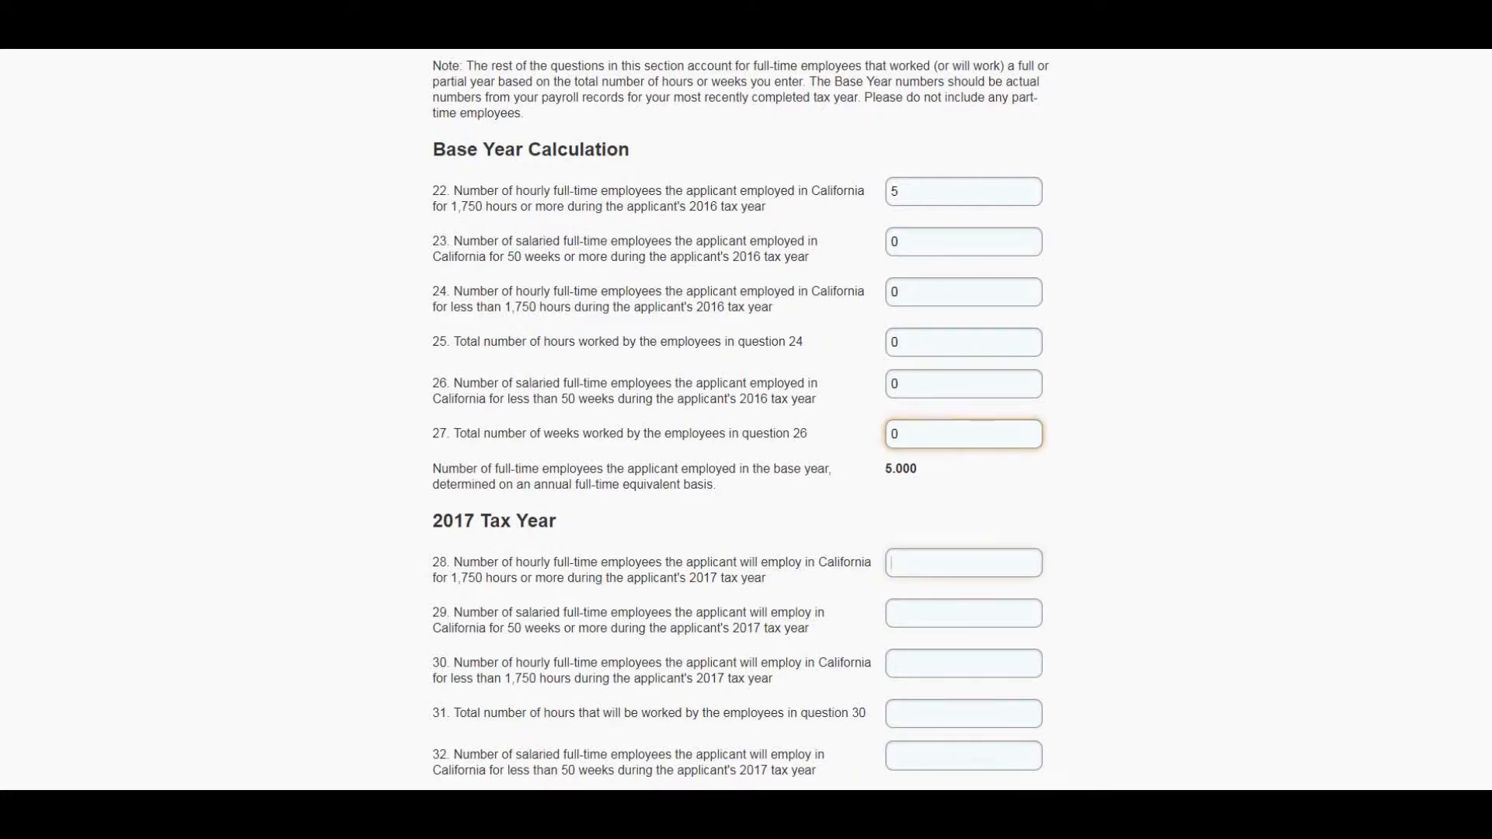
{"action": "scroll", "coordinate": [741, 420], "scroll_direction": "down", "scroll_amount": 3}
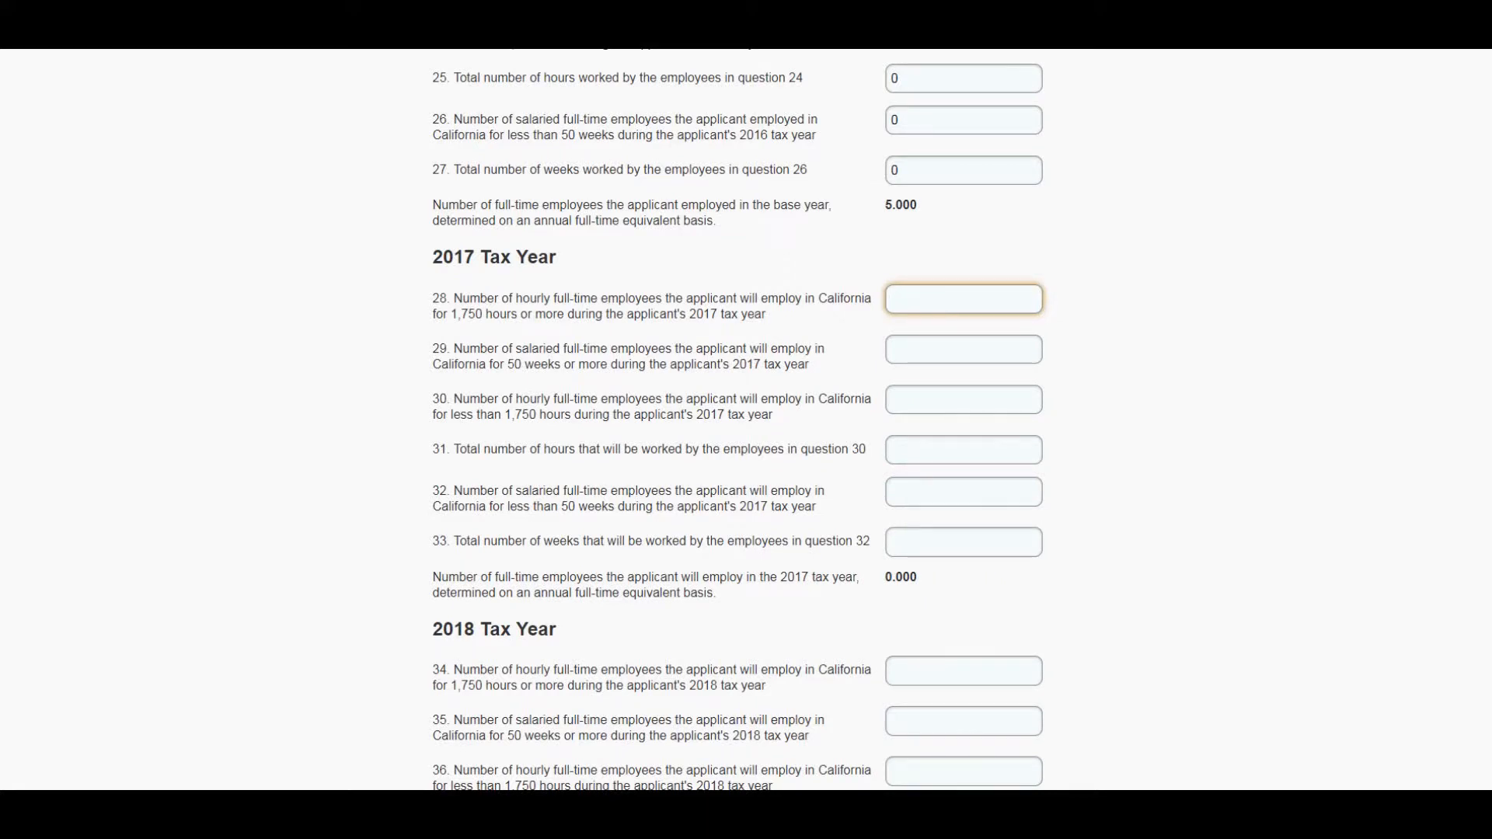
{"action": "type", "text": "5"}
{"action": "key", "text": "Tab"}
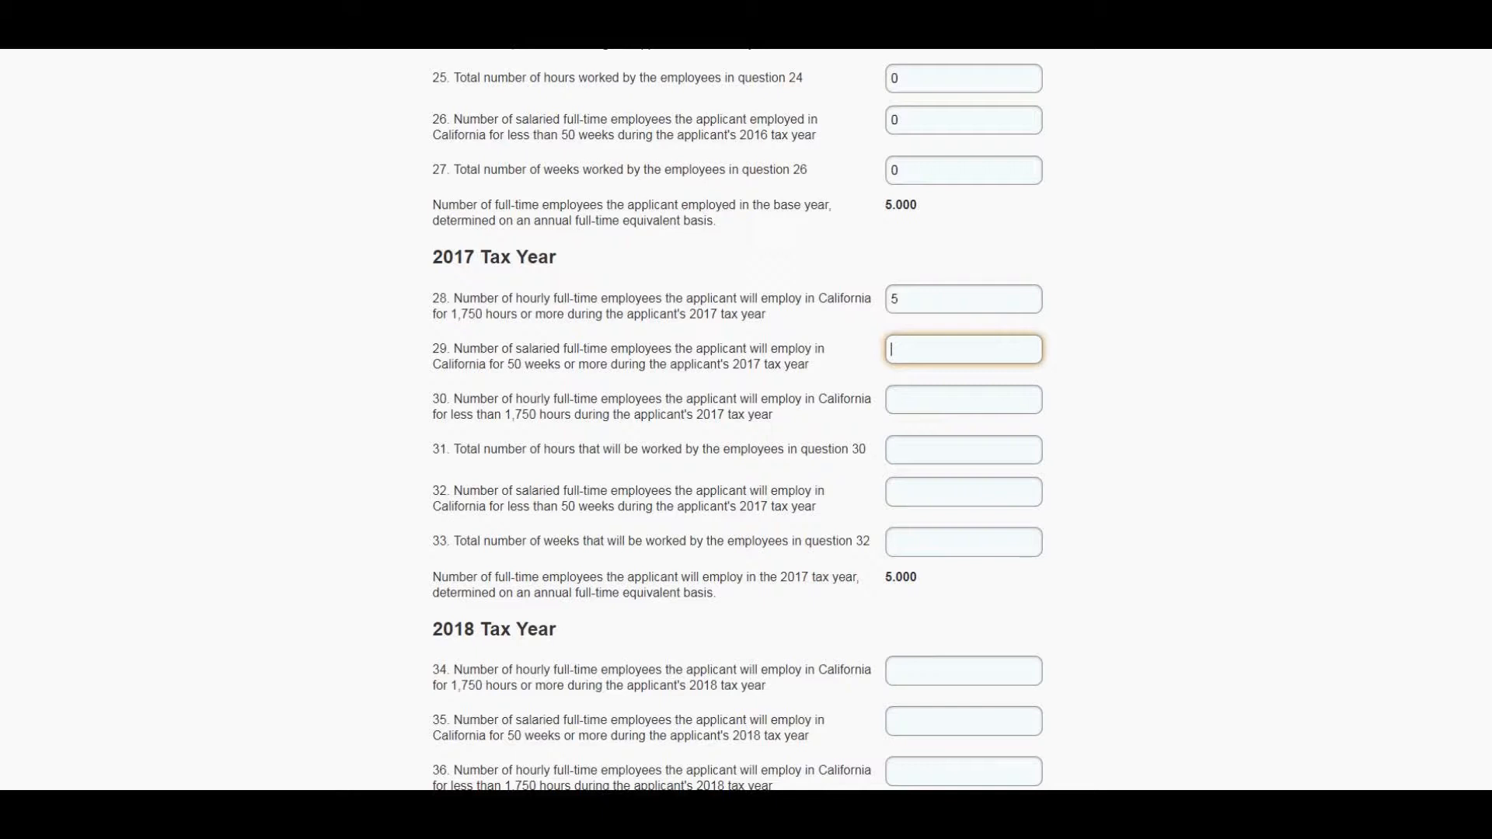
{"action": "type", "text": "0"}
{"action": "key", "text": "Tab"}
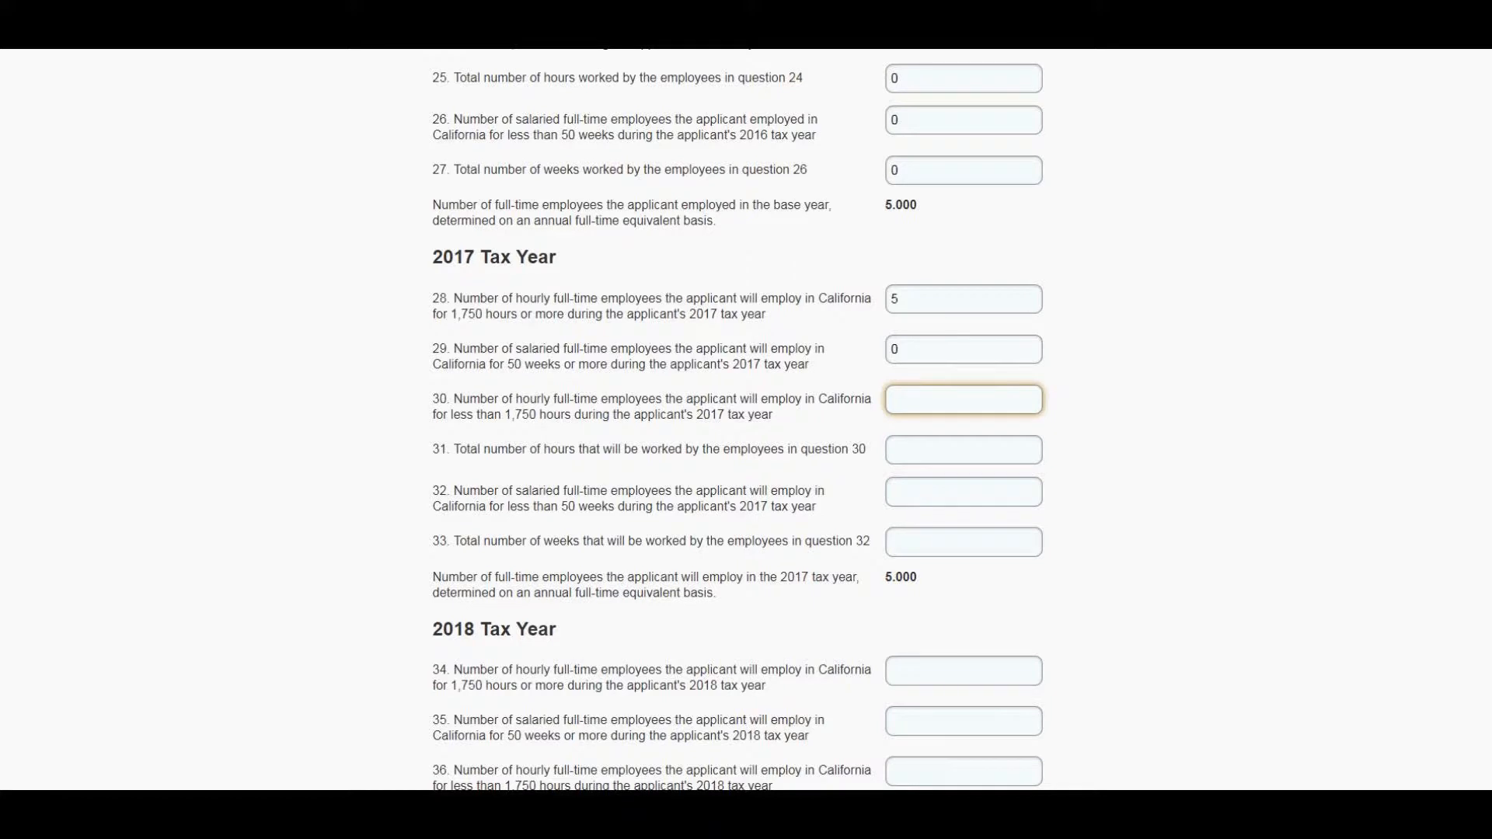
- For 2017 partial-year staff, enter 3 hourly employees with 2,625 total hours, and 0 salaried employees with 0 weeks
{"action": "type", "text": "3"}
{"action": "key", "text": "Tab"}
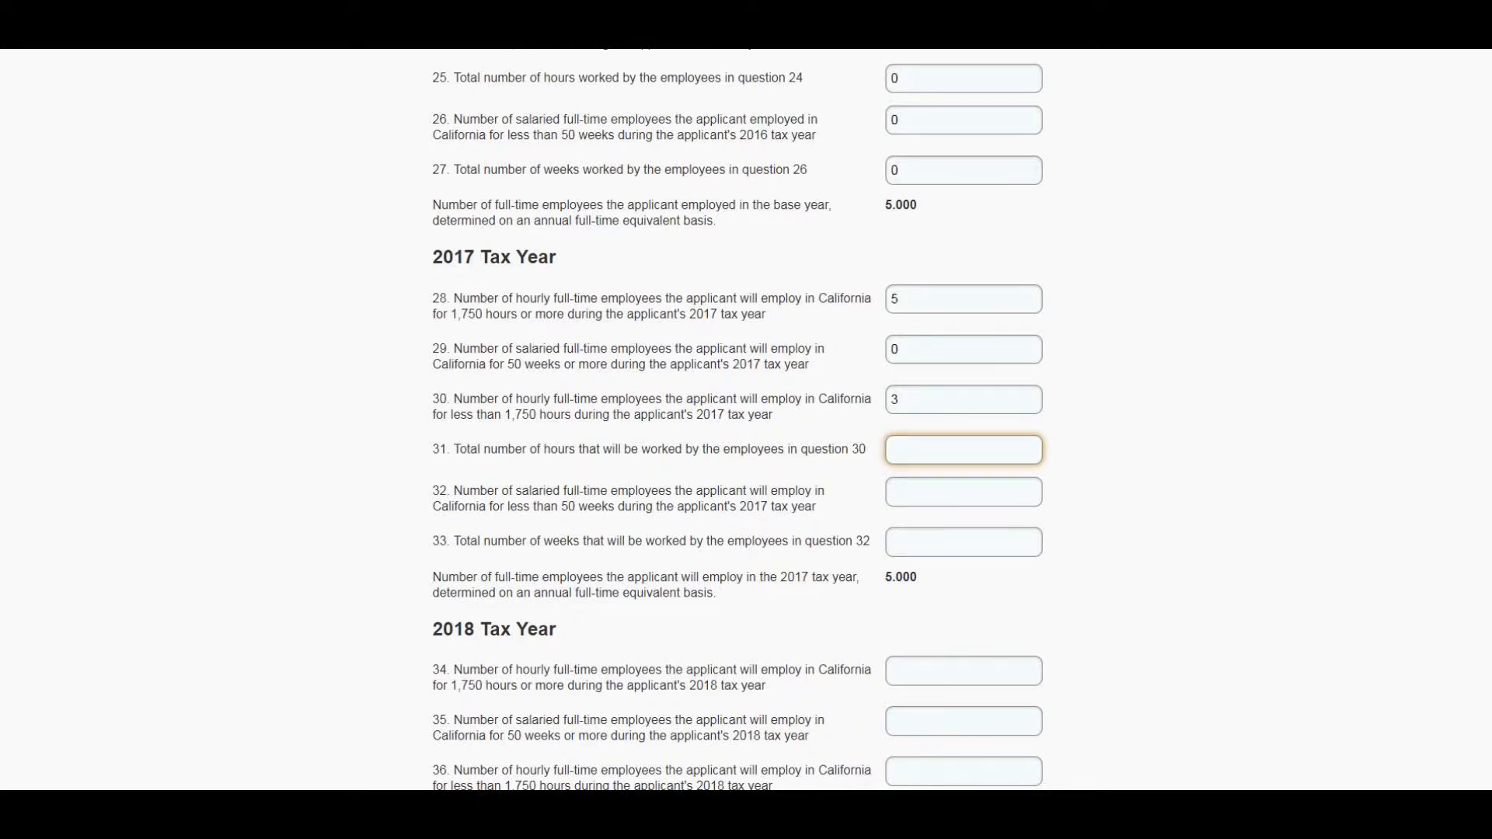
{"action": "type", "text": "2,"}
{"action": "type", "text": "625"}
{"action": "key", "text": "Tab"}
{"action": "type", "text": "0"}
{"action": "key", "text": "Tab"}
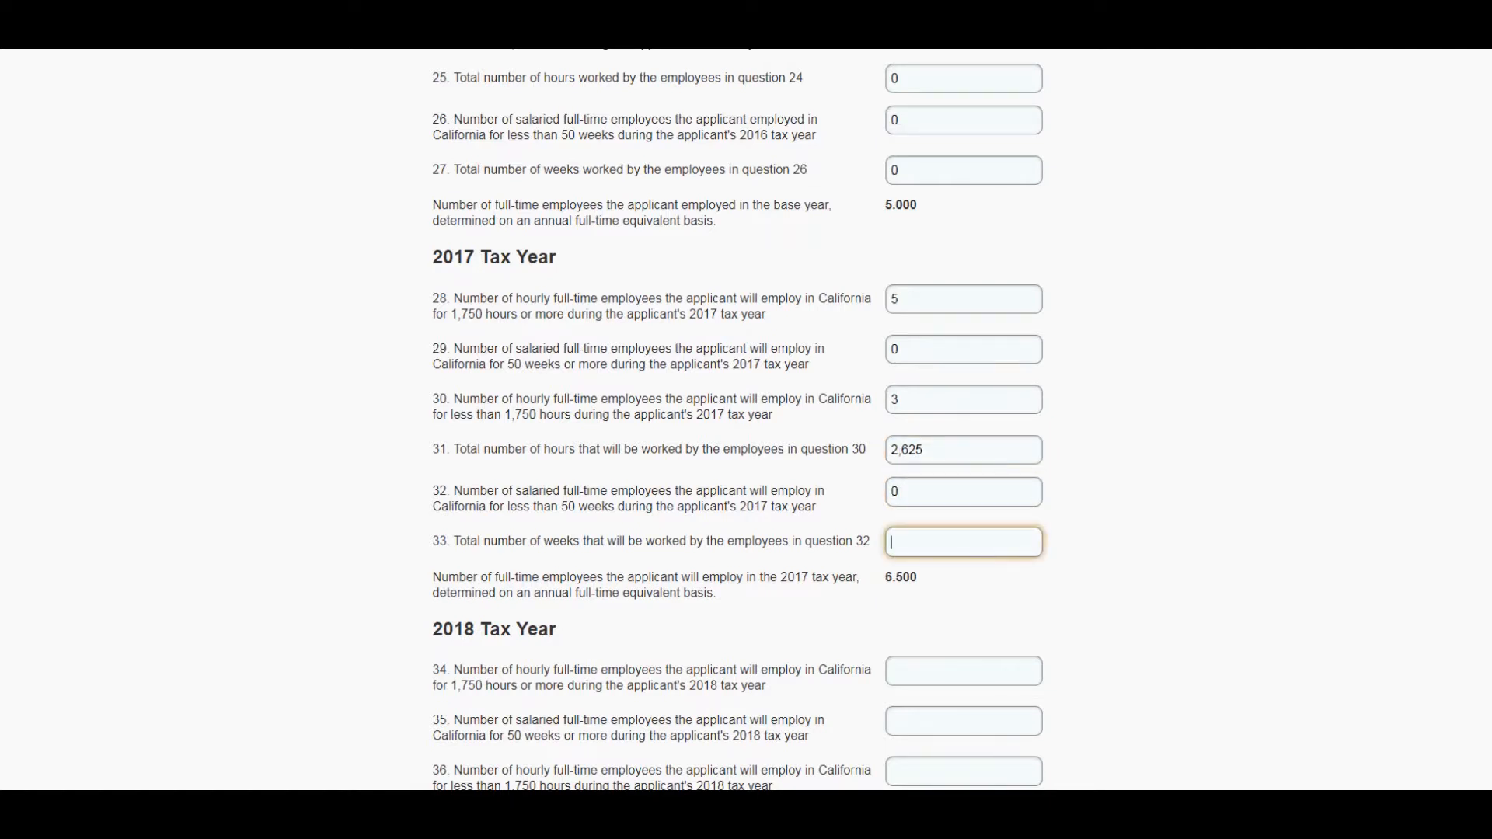
{"action": "type", "text": "0"}
{"action": "key", "text": "Tab"}
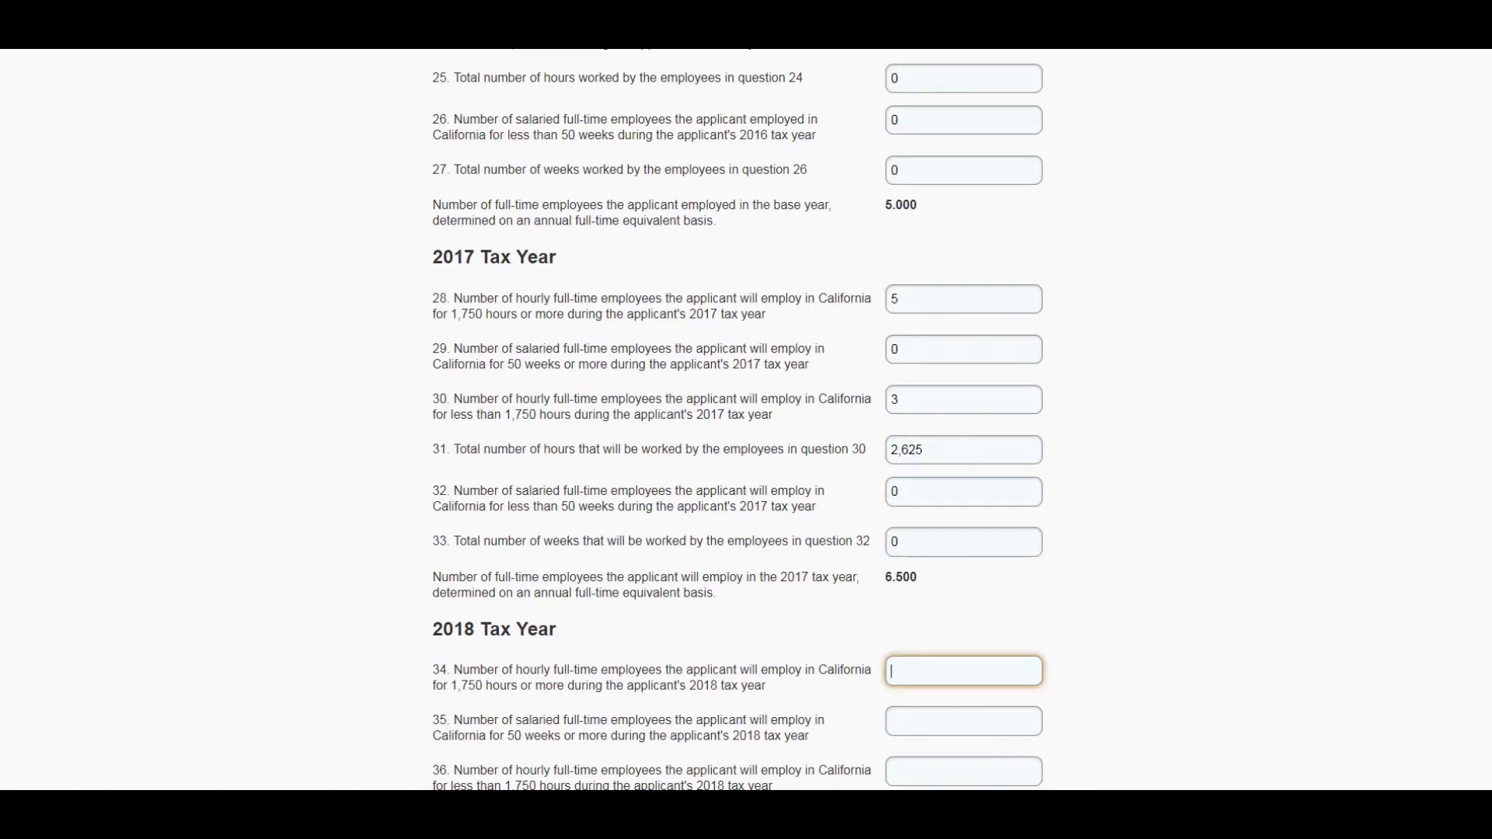
- For the 2018 tax year, enter 8 hourly employees at 1,750 hours or more and 0 salaried employees at 50 weeks or more
{"action": "scroll", "coordinate": [738, 420], "scroll_direction": "down", "scroll_amount": 3}
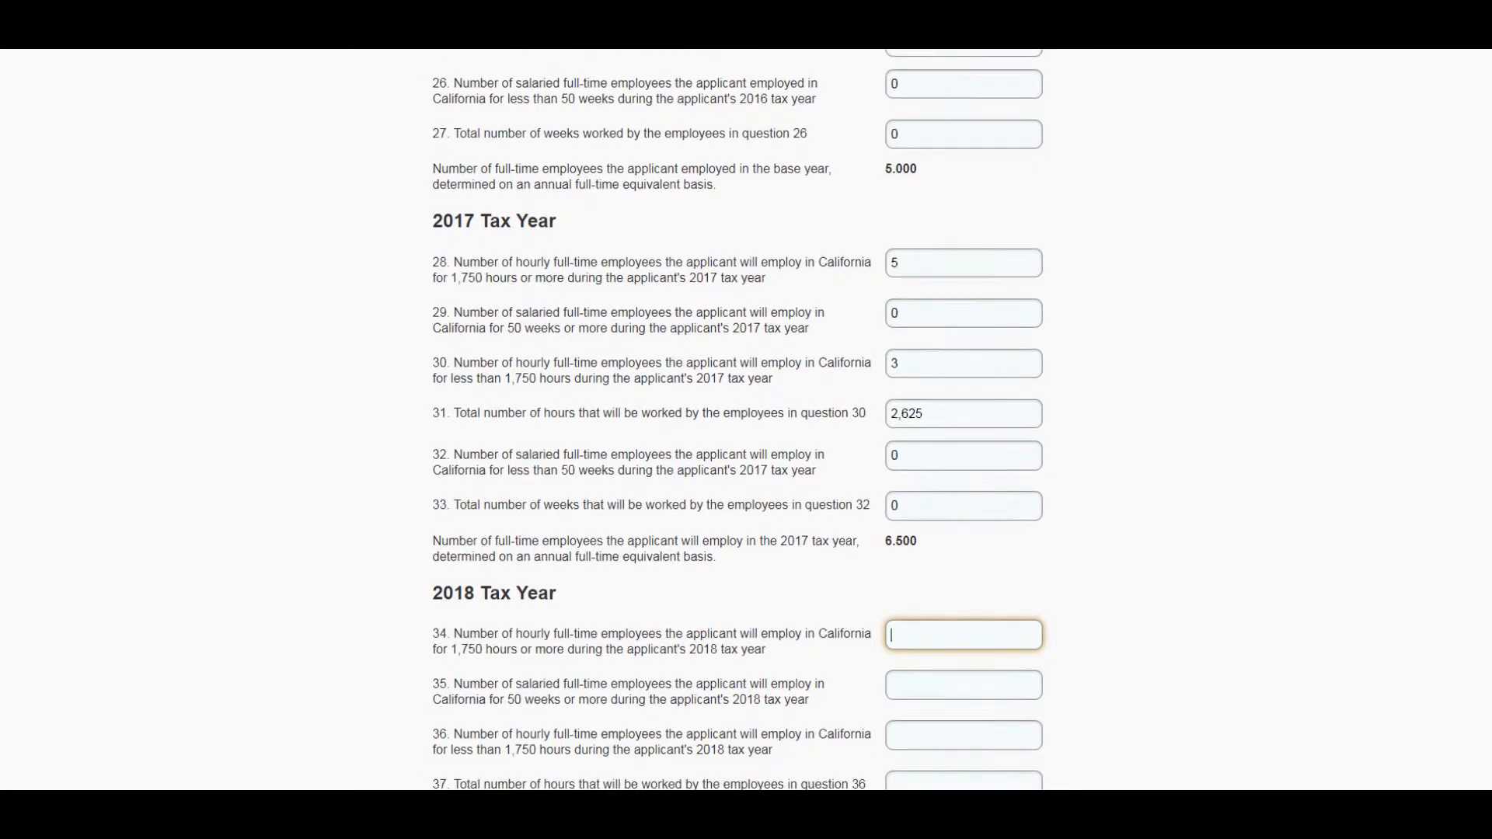
{"action": "scroll", "coordinate": [737, 420], "scroll_direction": "down", "scroll_amount": 2}
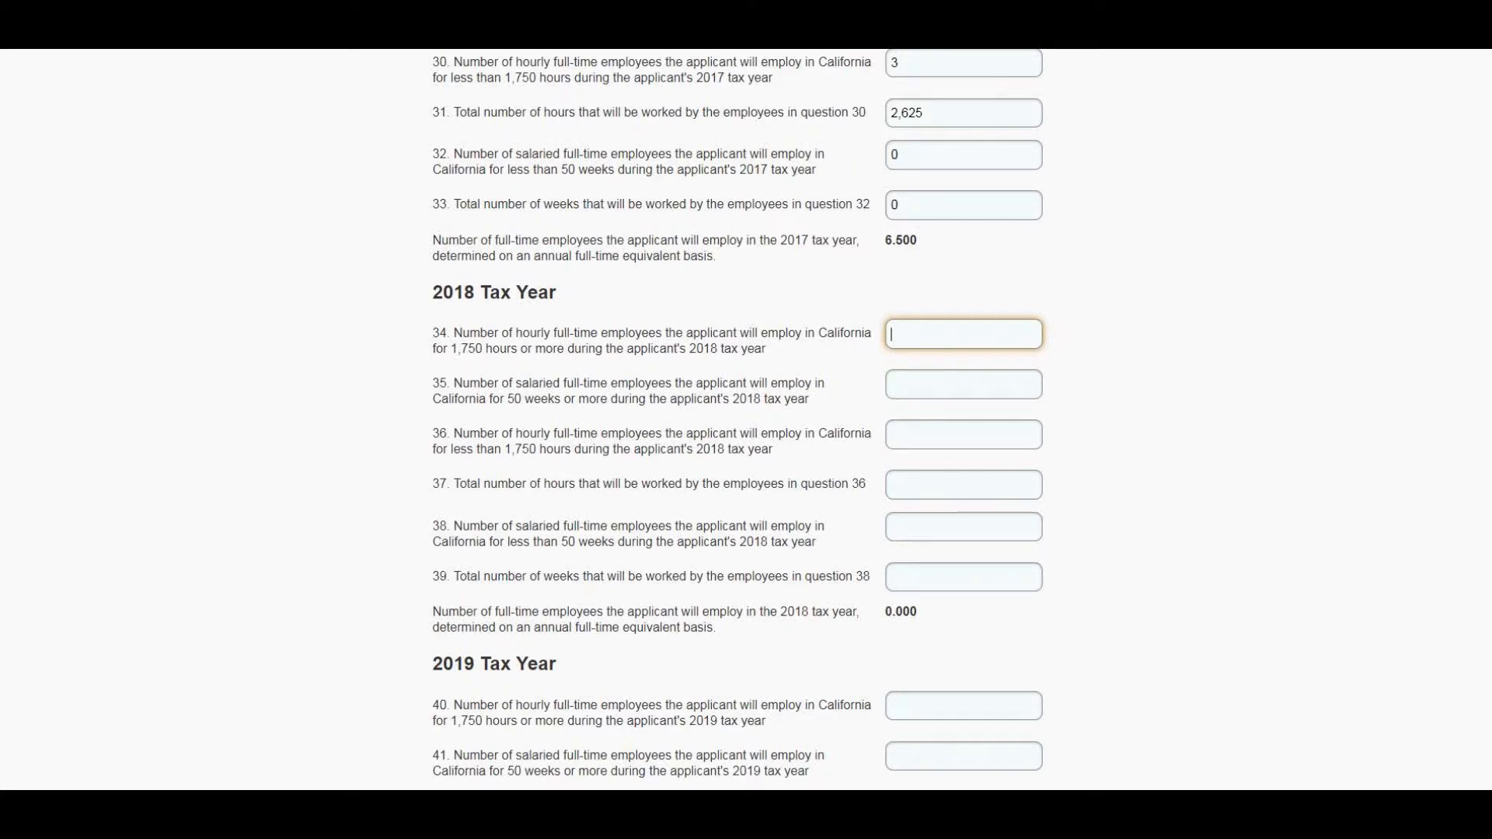
{"action": "type", "text": "8"}
{"action": "key", "text": "Tab"}
{"action": "type", "text": "0"}
{"action": "key", "text": "Tab"}
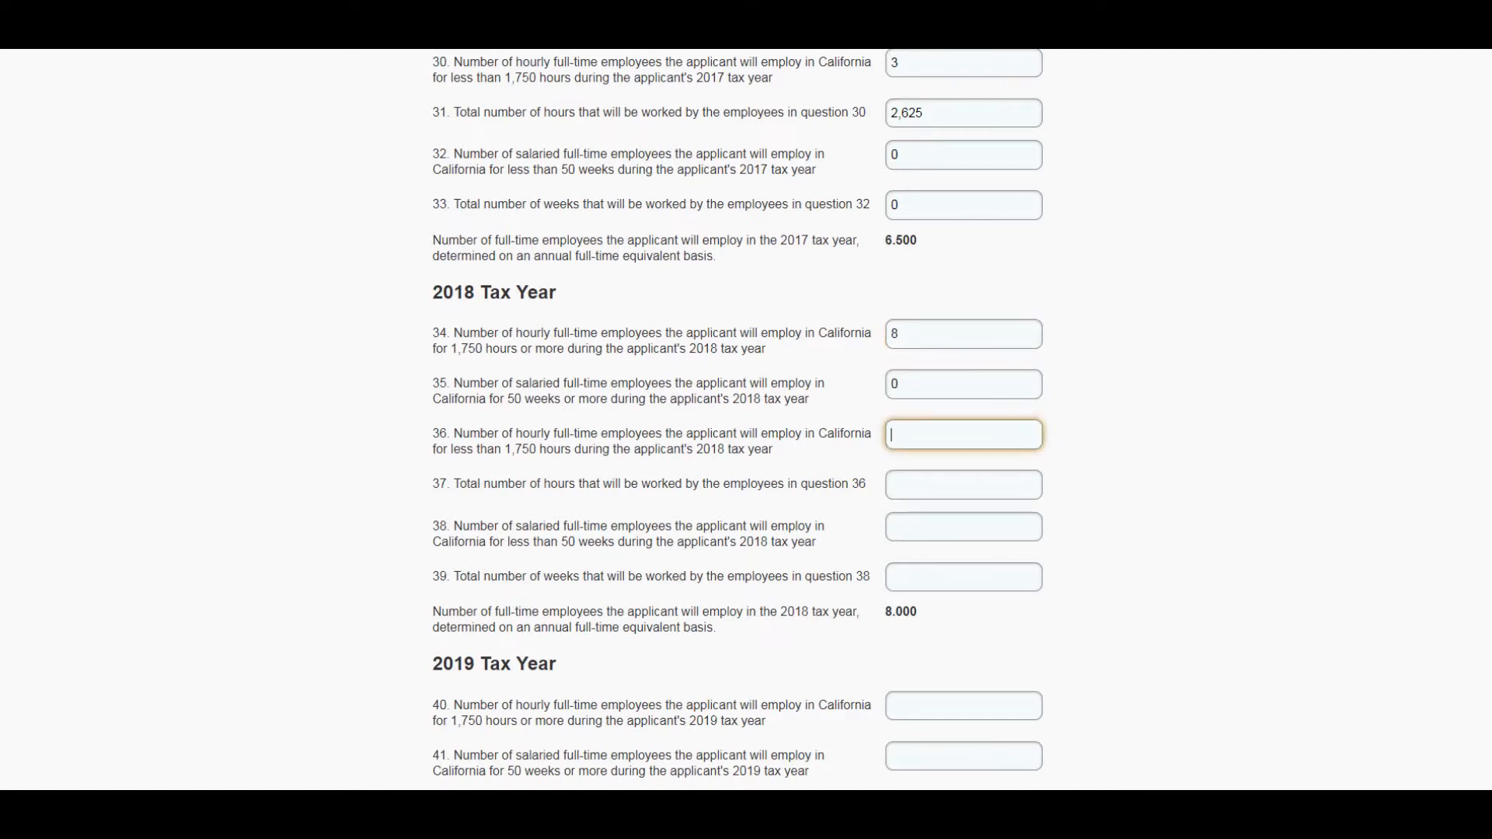
- Enter 0 for the 2018 partial-year hourly and salaried employees and their total hours and weeks, questions 36 to 39
{"action": "type", "text": "0"}
{"action": "key", "text": "Tab"}
{"action": "type", "text": "0"}
{"action": "key", "text": "Tab"}
{"action": "type", "text": "0"}
{"action": "key", "text": "Tab"}
{"action": "type", "text": "0"}
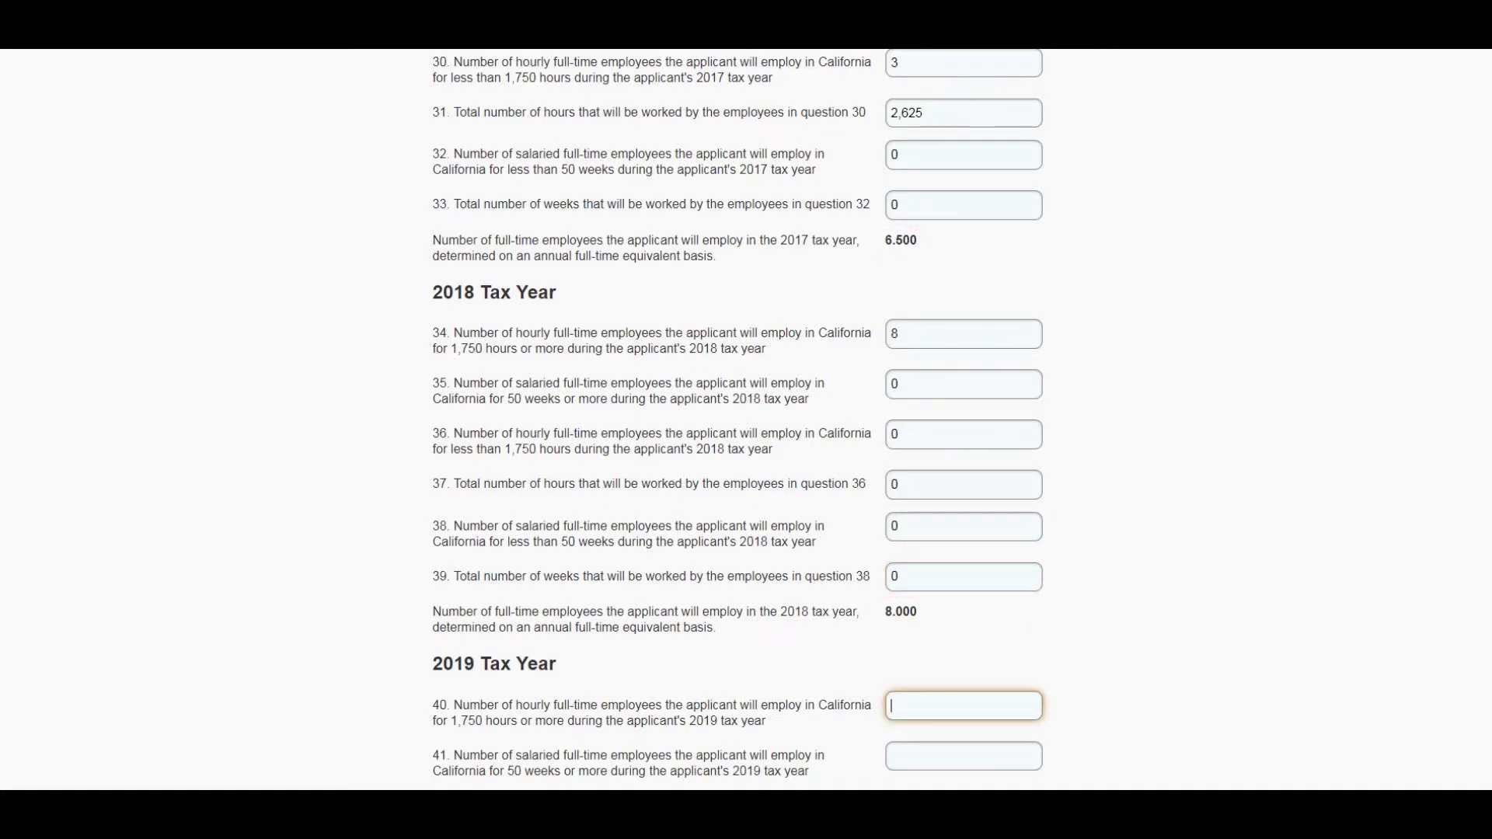
- For the 2019 tax year, enter 8 hourly employees at 1,750 hours or more and 1 salaried employee at 50 weeks or more
{"action": "scroll", "coordinate": [738, 420], "scroll_direction": "down", "scroll_amount": 4}
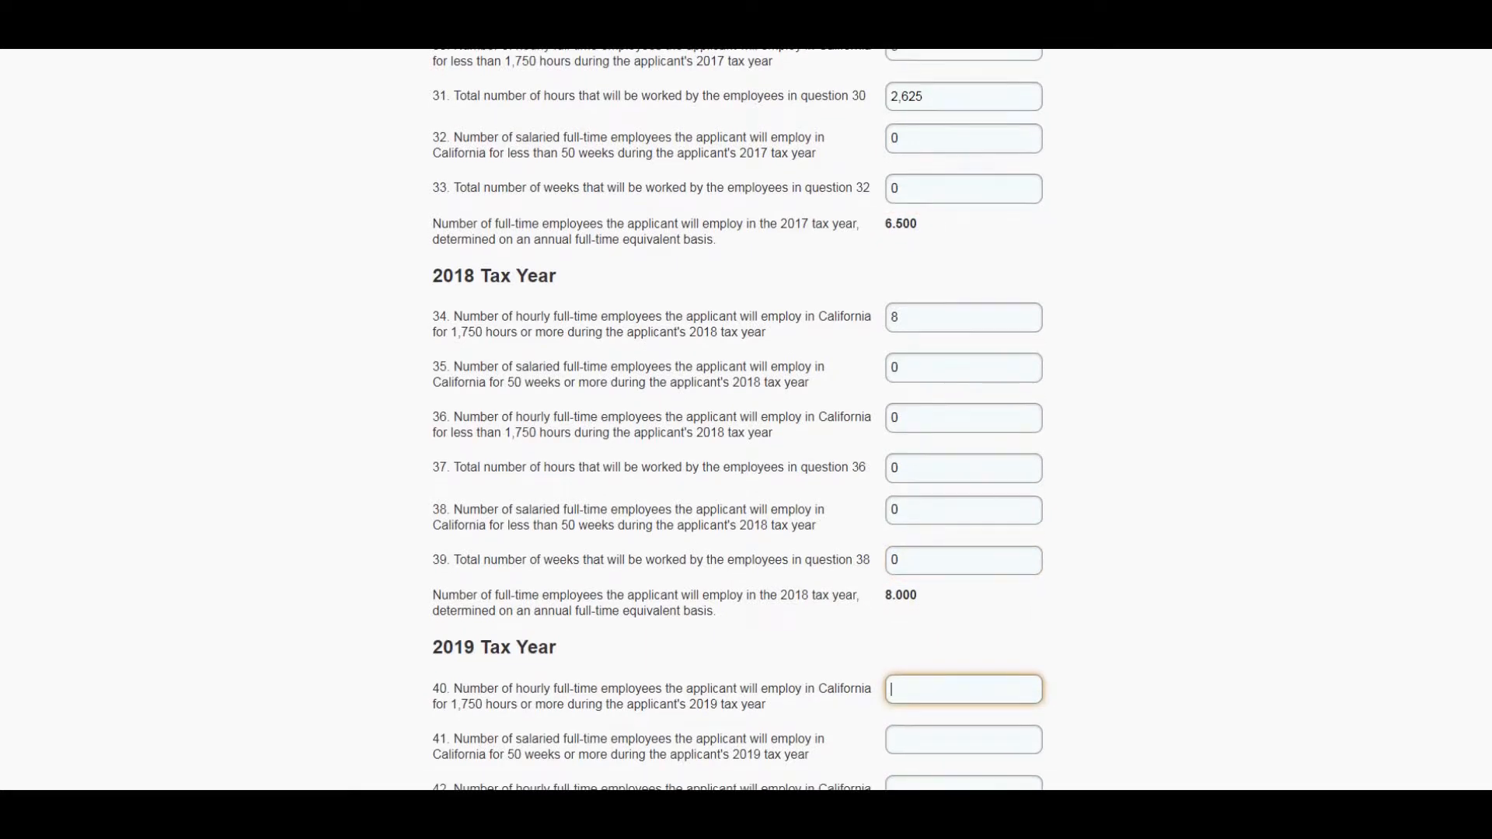
{"action": "scroll", "coordinate": [738, 420], "scroll_direction": "down", "scroll_amount": 2}
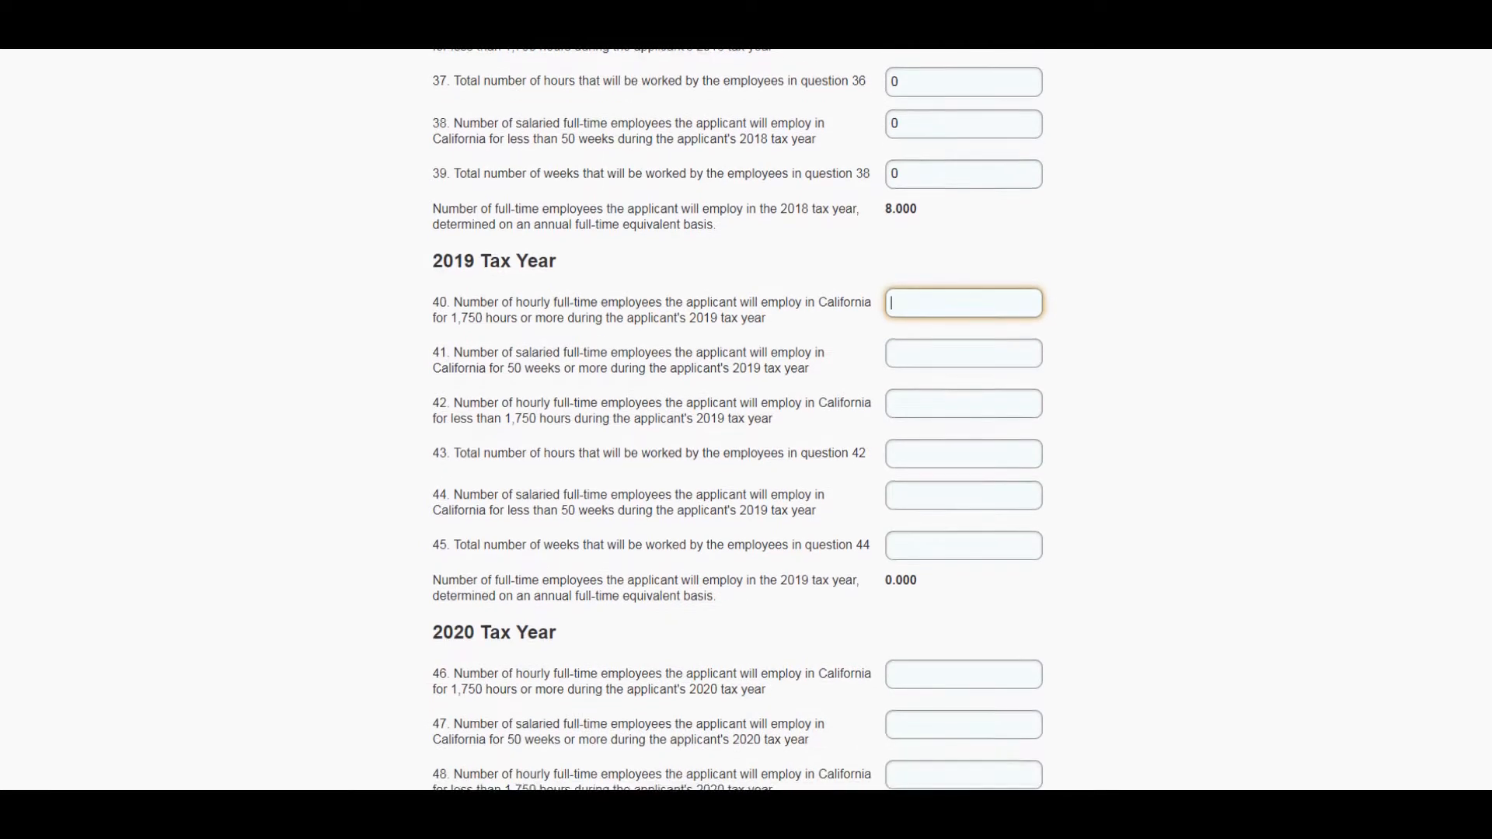
{"action": "type", "text": "8"}
{"action": "key", "text": "Tab"}
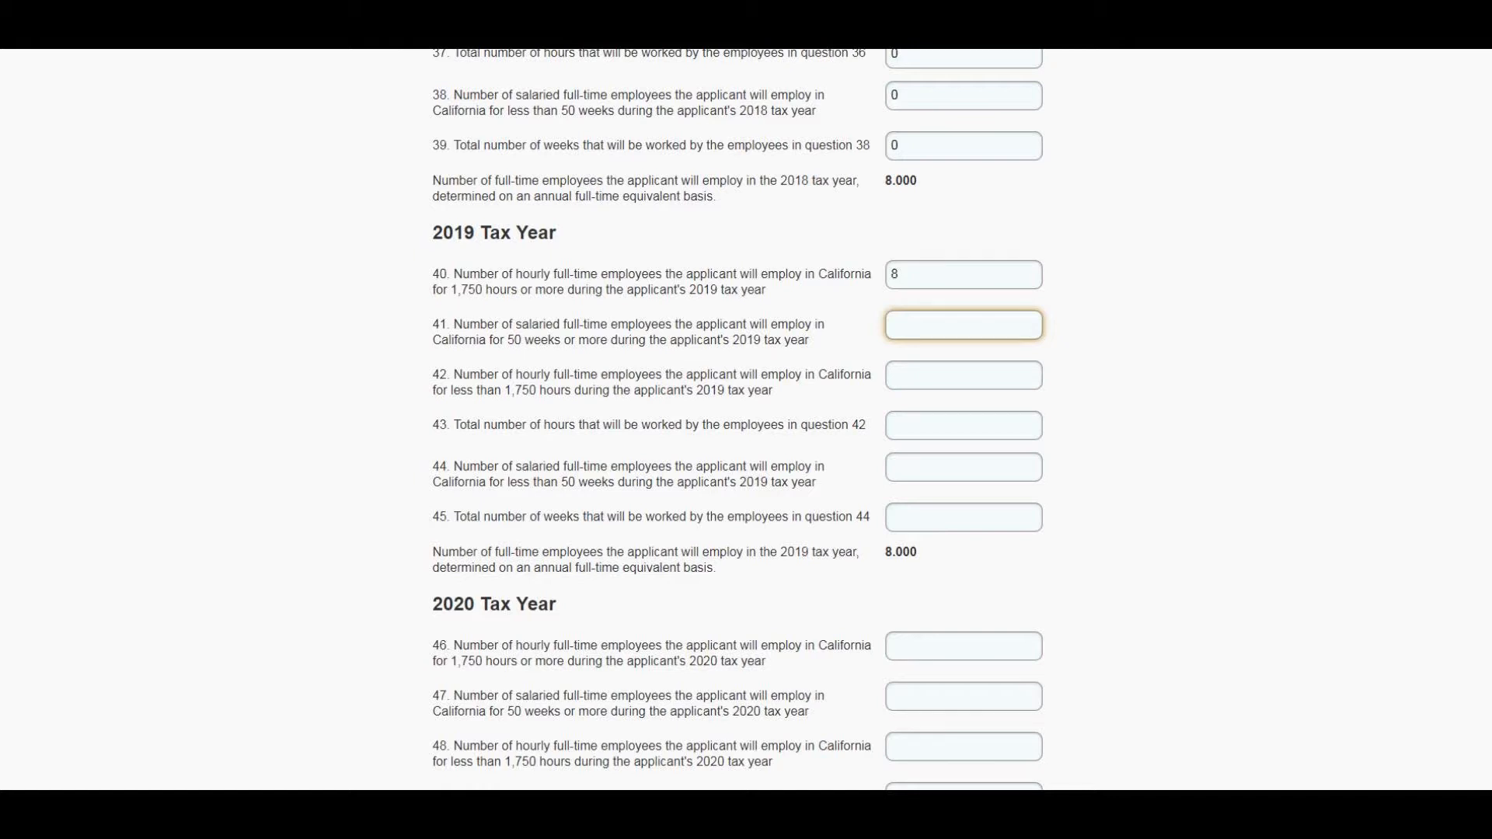
{"action": "type", "text": "1"}
{"action": "key", "text": "Tab"}
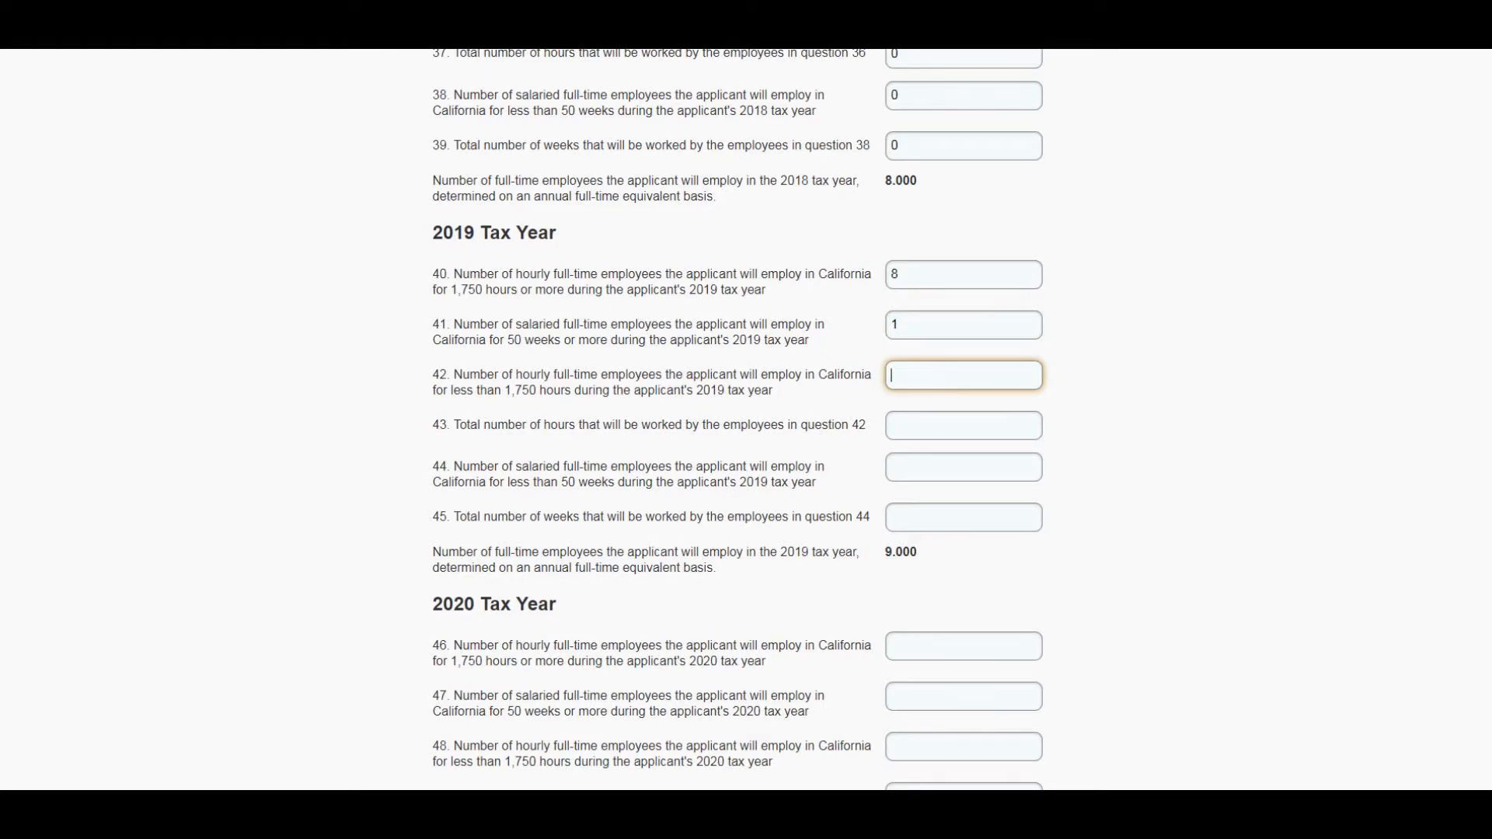
- Enter 0 for the 2019 partial-year hourly and salaried employees and their total hours and weeks, questions 42 to 45
{"action": "type", "text": "0"}
{"action": "key", "text": "Tab"}
{"action": "type", "text": "0"}
{"action": "key", "text": "Tab"}
{"action": "type", "text": "0"}
{"action": "key", "text": "Tab"}
{"action": "type", "text": "0"}
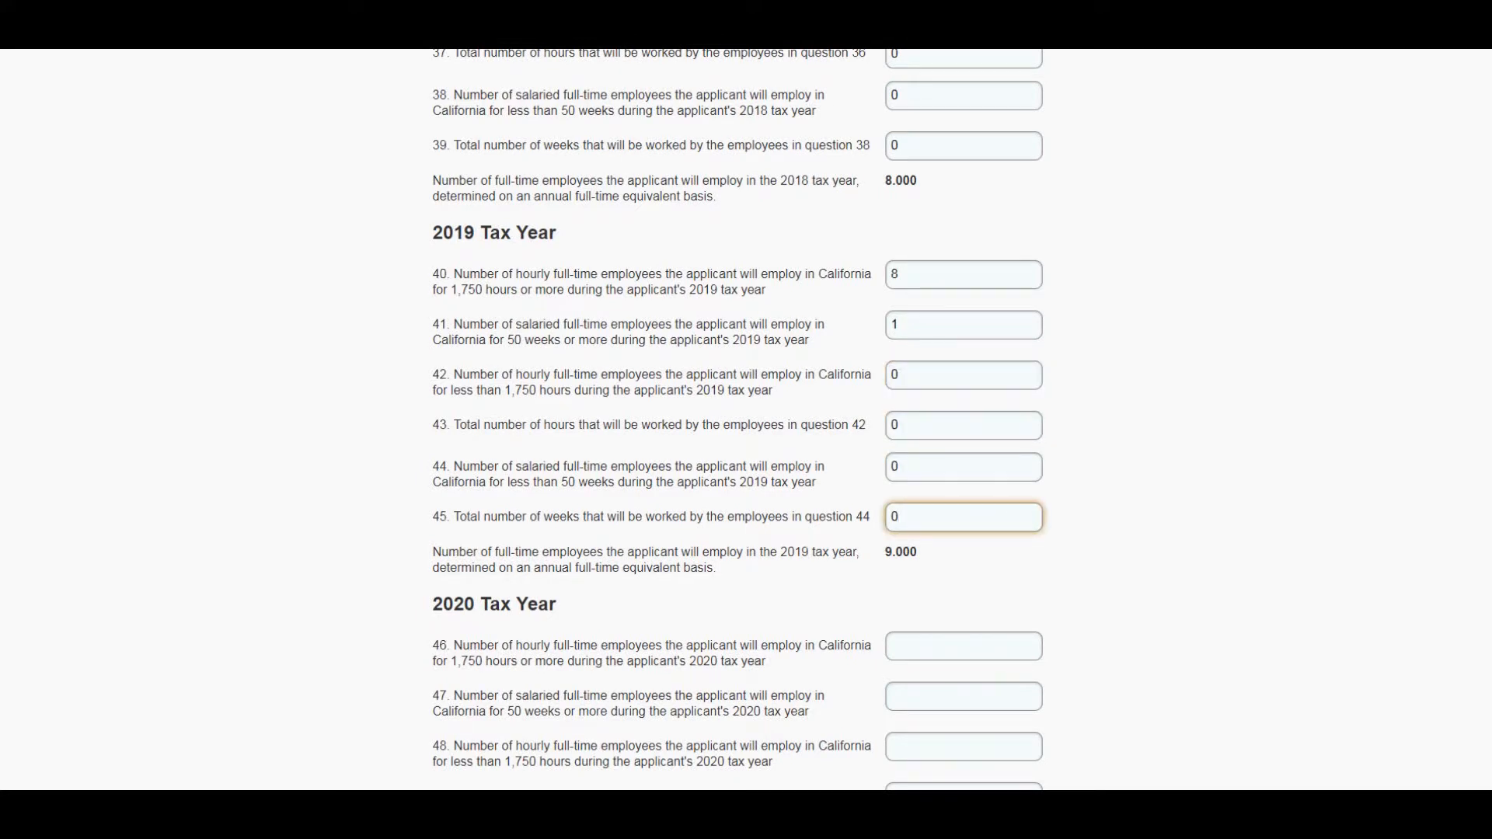
- For the 2020 tax year, enter 8 hourly employees at 1,750 hours or more and 1 salaried employee at 50 weeks or more
{"action": "scroll", "coordinate": [738, 419], "scroll_direction": "down", "scroll_amount": 4}
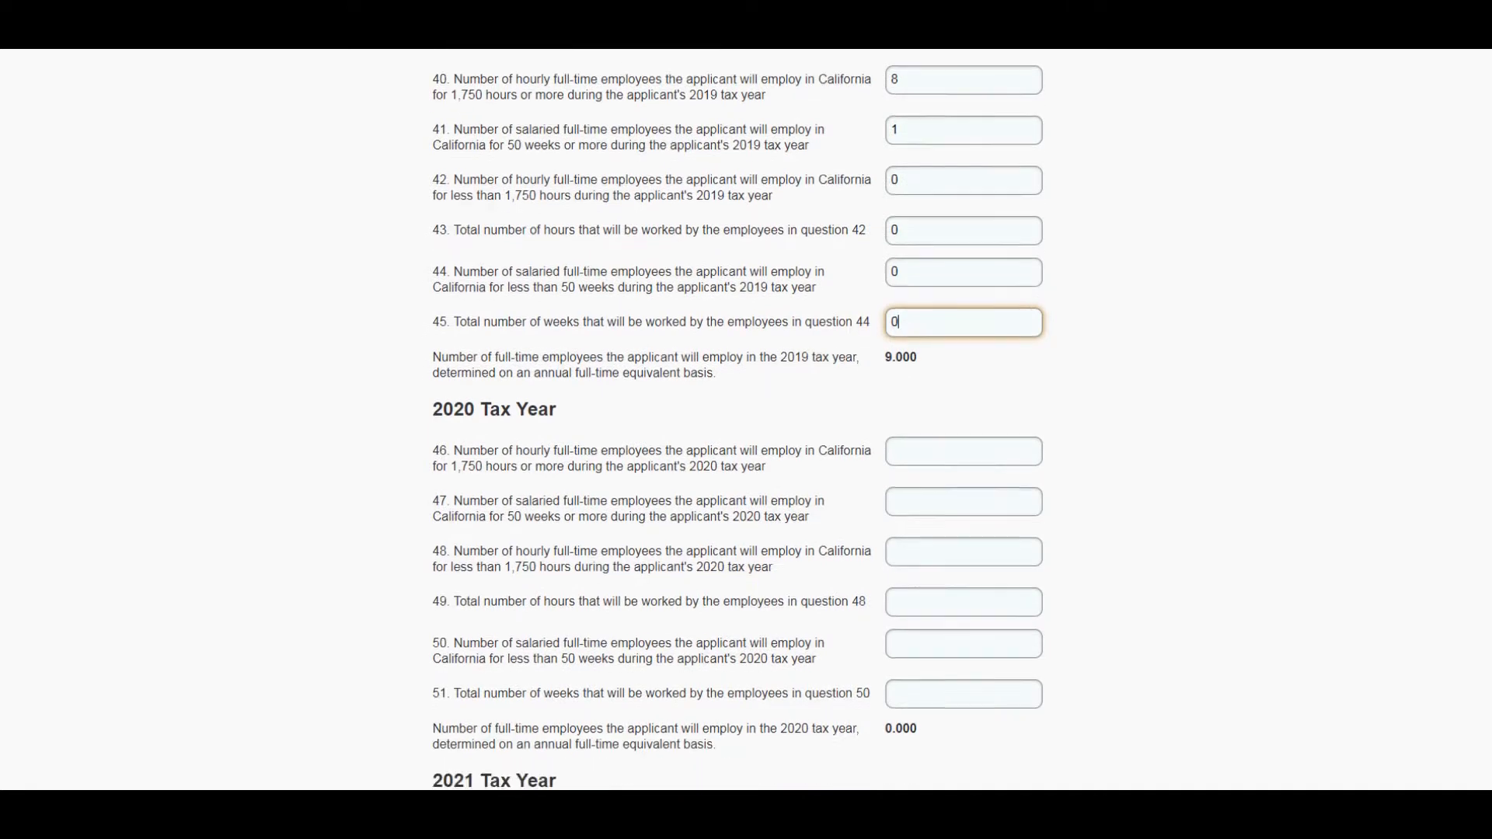
{"action": "key", "text": "Tab"}
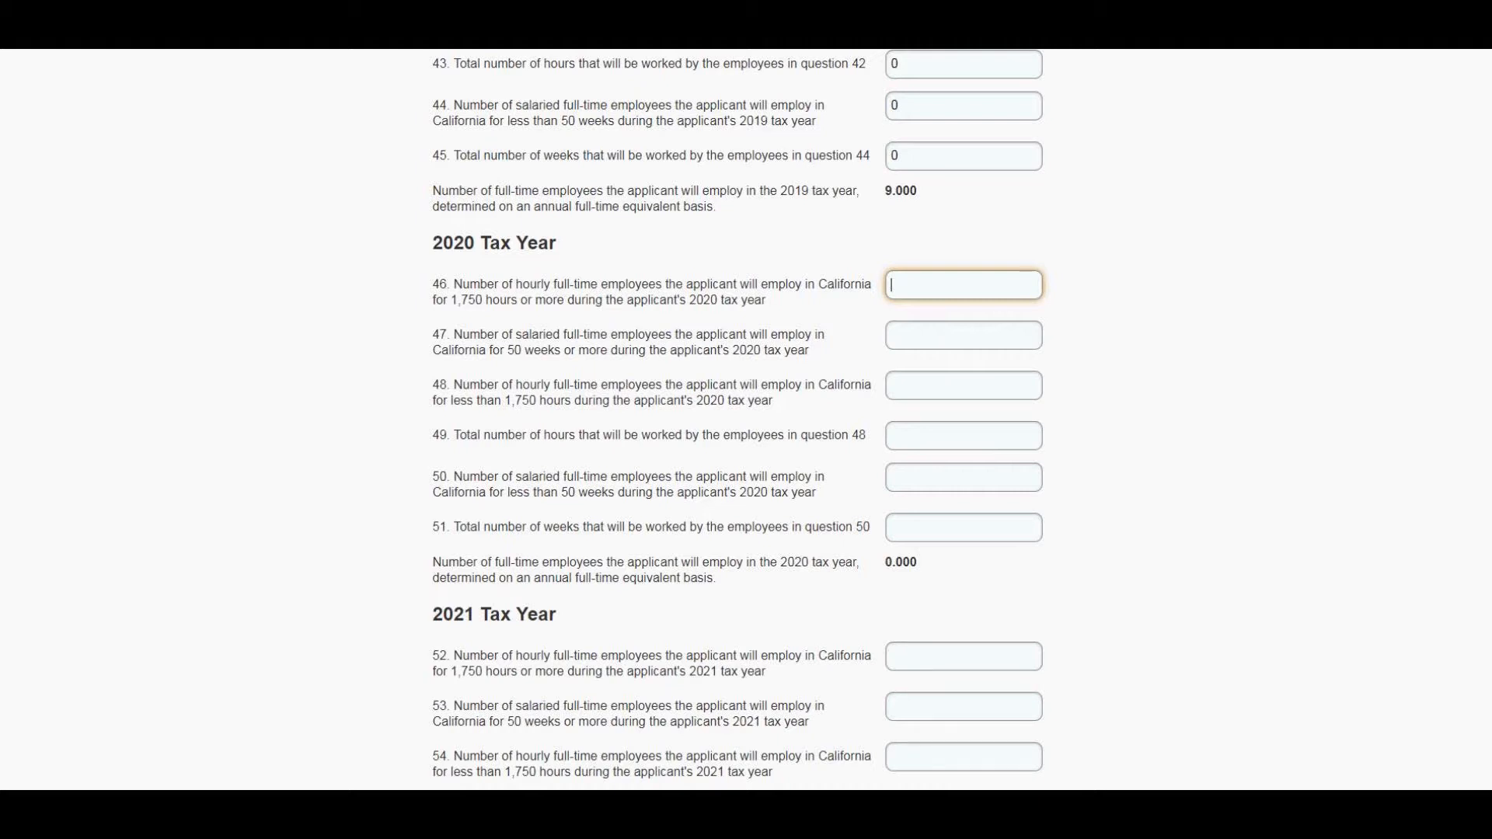
{"action": "type", "text": "8"}
{"action": "key", "text": "Tab"}
{"action": "type", "text": "1"}
{"action": "key", "text": "Tab"}
- Enter 0 for the 2020 partial-year hourly and salaried employees and their total hours and weeks, questions 48 to 51
{"action": "type", "text": "0"}
{"action": "key", "text": "Tab"}
{"action": "type", "text": "0"}
{"action": "key", "text": "Tab"}
{"action": "type", "text": "0"}
{"action": "key", "text": "Tab"}
{"action": "type", "text": "0"}
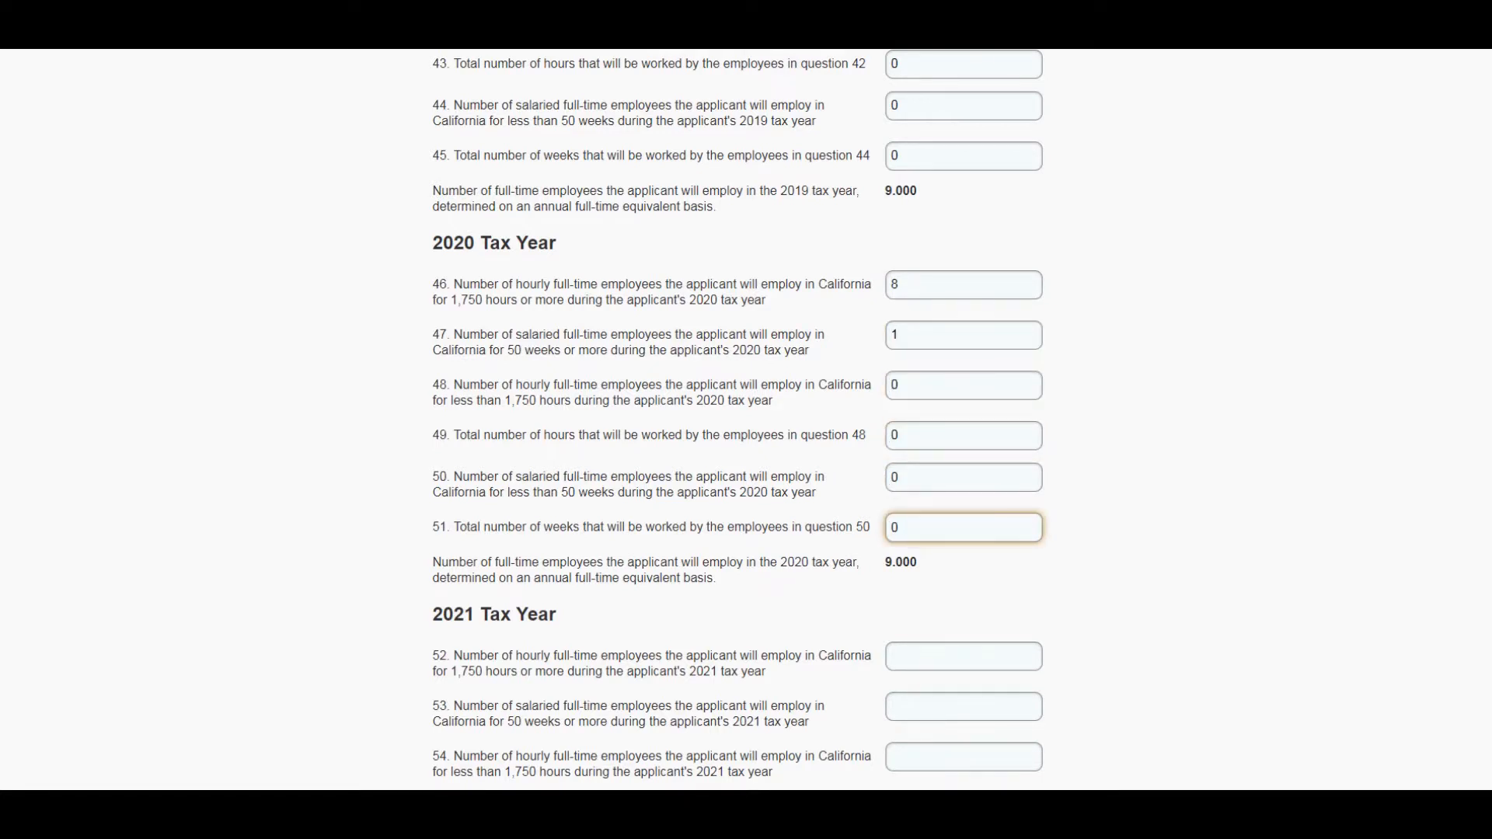
- For the 2021 tax year, enter 8 hourly employees at 1,750 hours or more and 1 salaried employee at 50 weeks or more
{"action": "scroll", "coordinate": [740, 421], "scroll_direction": "down", "scroll_amount": 4}
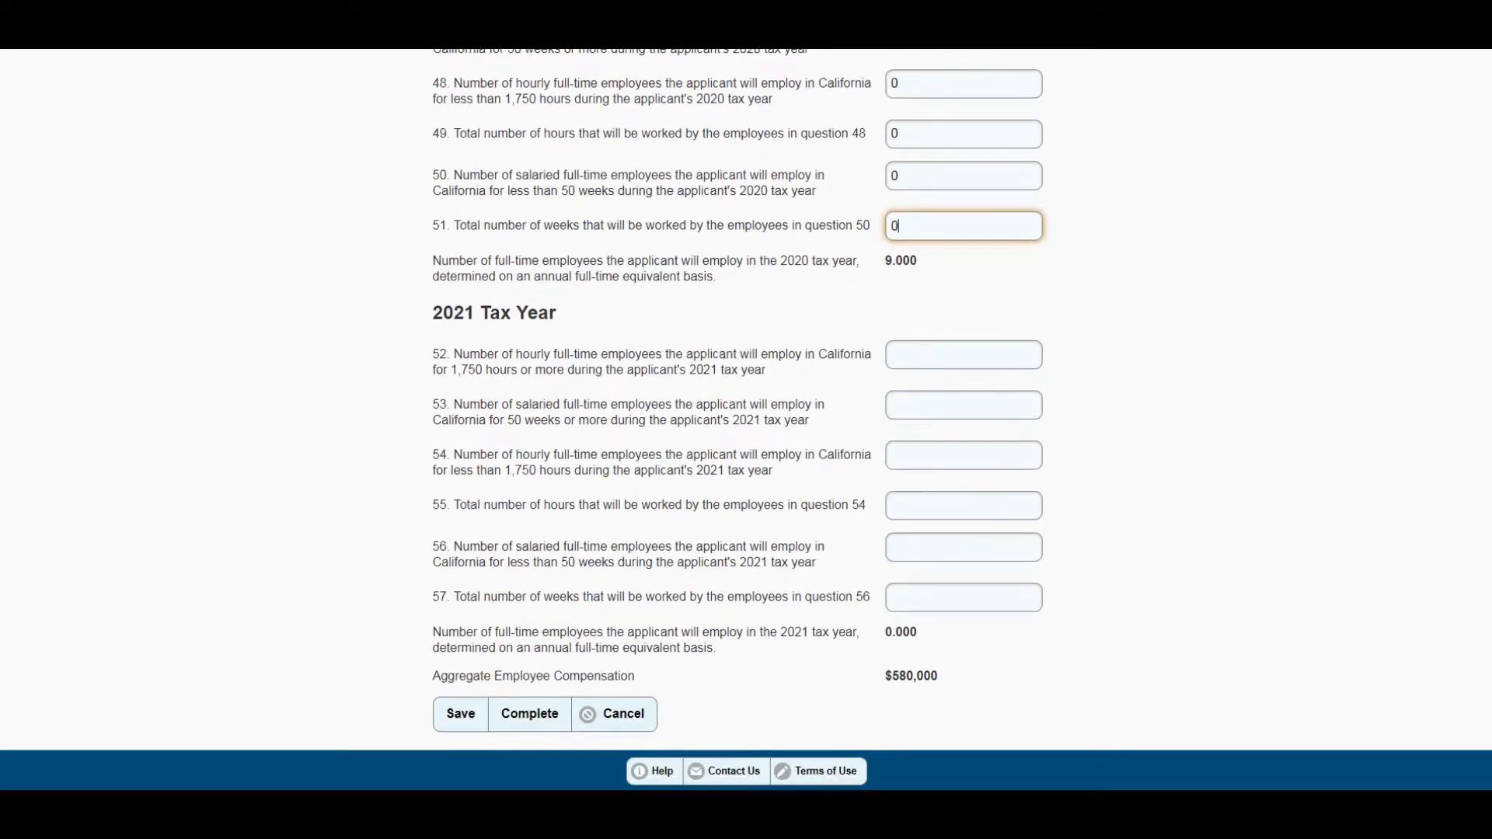
{"action": "key", "text": "Tab"}
{"action": "type", "text": "8"}
{"action": "key", "text": "Tab"}
{"action": "type", "text": "1"}
{"action": "key", "text": "Tab"}
- Enter 0 for the 2021 partial-year hourly and salaried employees and their total hours and weeks, questions 54 to 57
{"action": "type", "text": "0"}
{"action": "key", "text": "Tab"}
{"action": "type", "text": "0"}
{"action": "key", "text": "Tab"}
{"action": "type", "text": "0"}
{"action": "key", "text": "Tab"}
{"action": "type", "text": "0"}
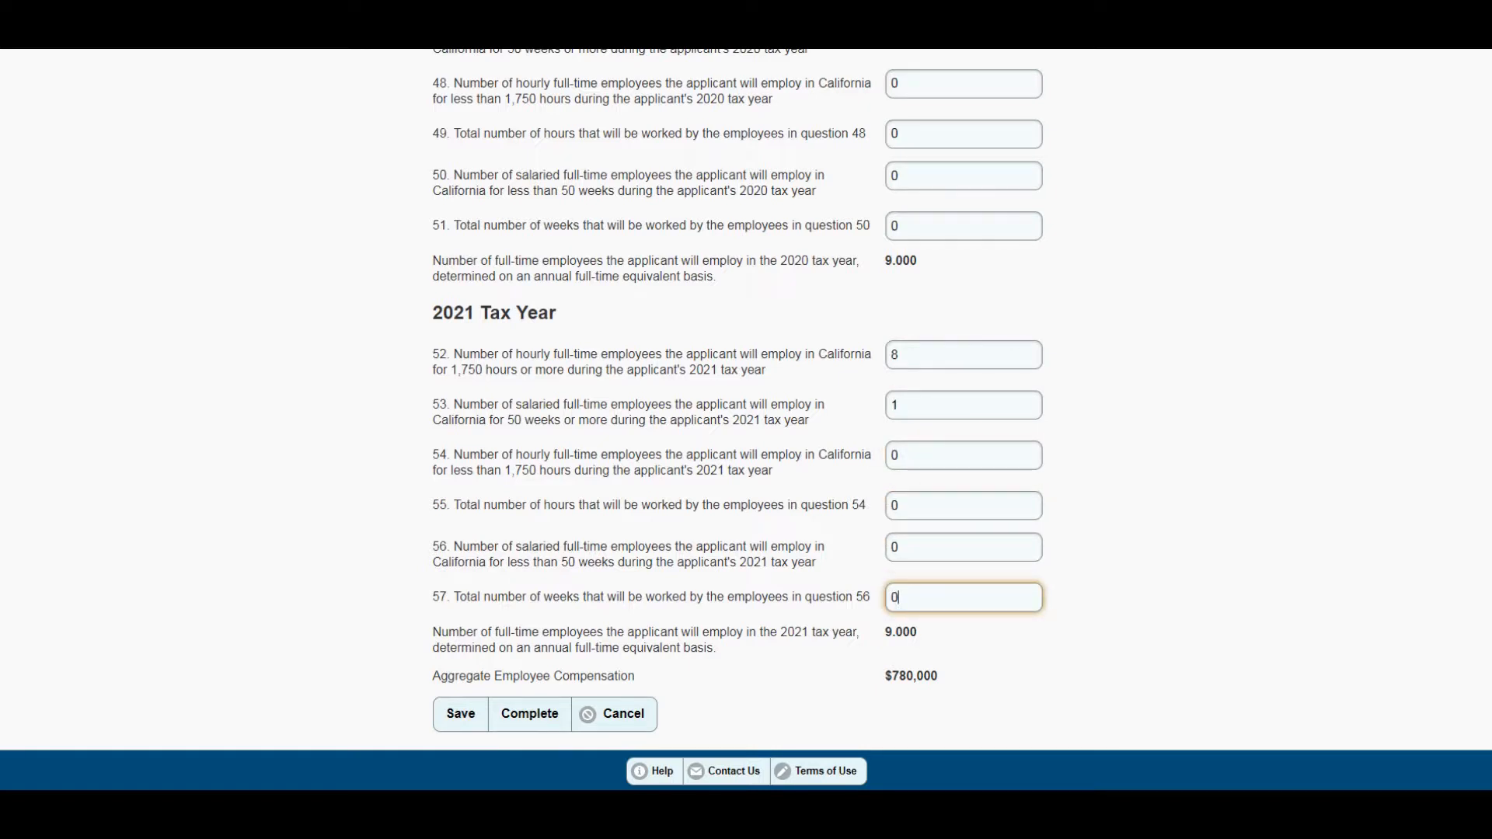